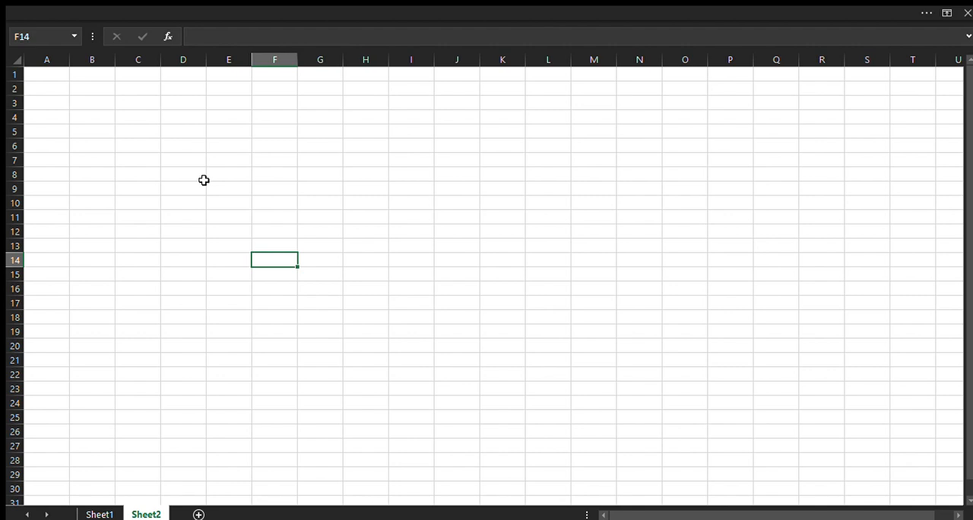
Enter the formula =RAND() in cell C6 to generate a random number between 0 and 1
key("Left")
key("Left")
key("Left")
key("Up")
key("Up")
key("Up")
key("Up")
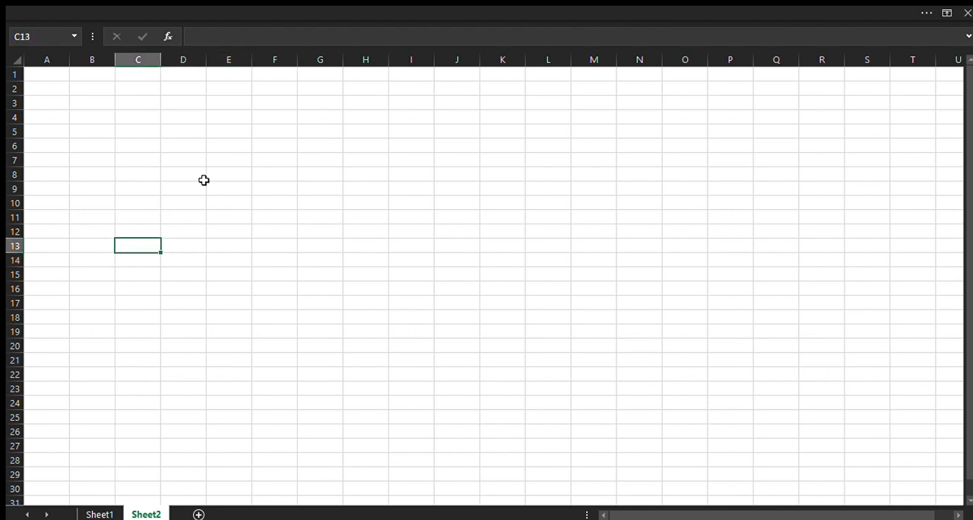
key("Up")
key("Up")
key("Up")
key("Up")
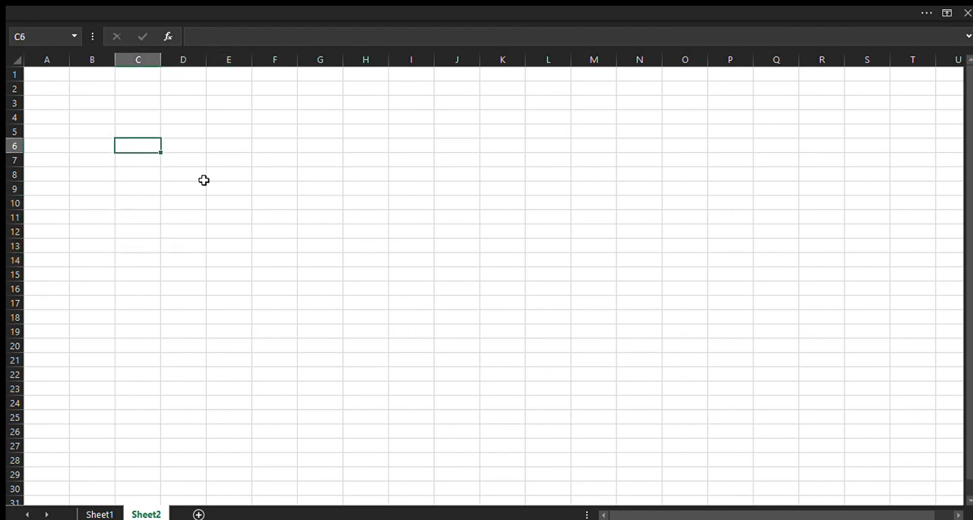
type("=rand(")
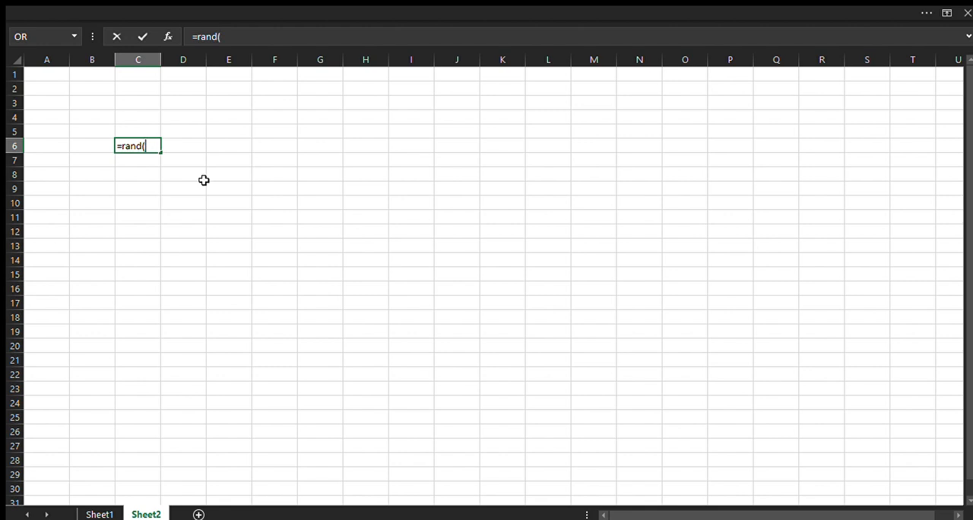
type(")")
key("Return")
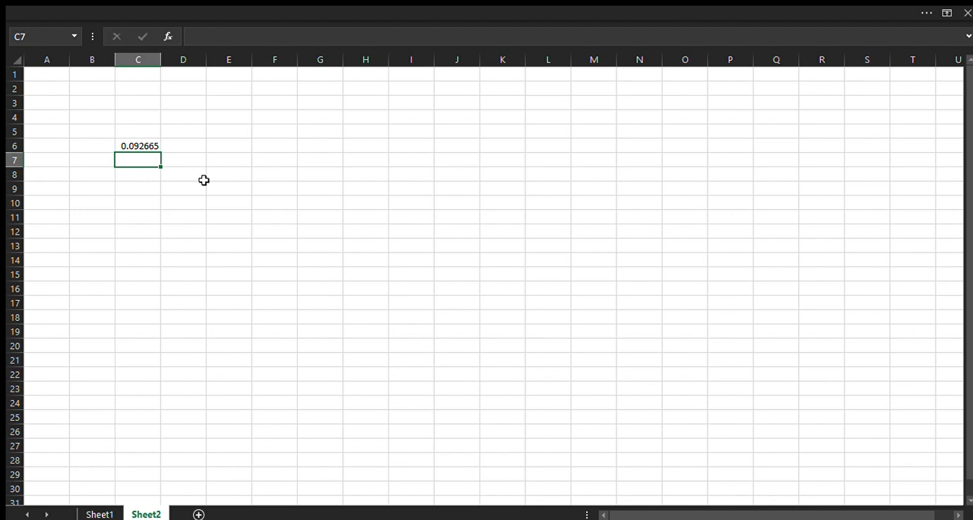
Enter the formula =RAND()*100 in cell C7 to generate a random number up to 100
type("=rand()")
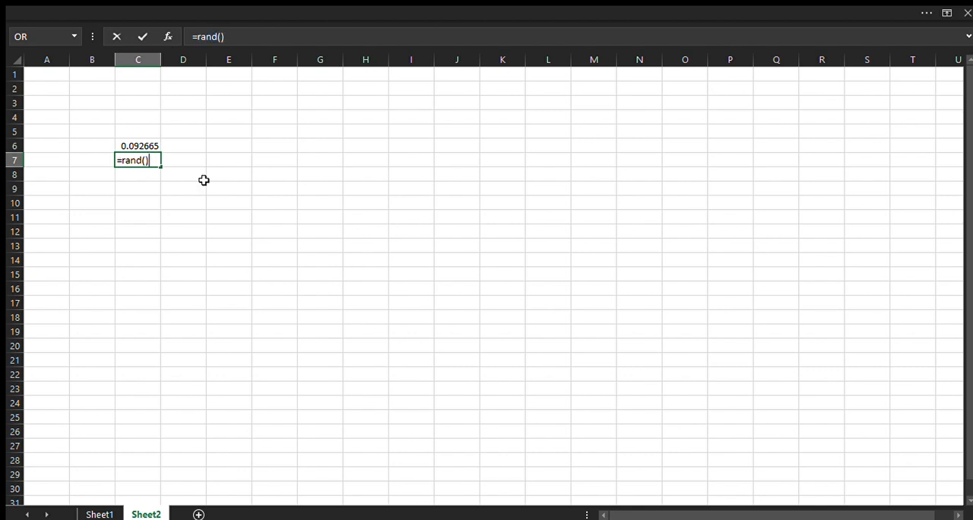
type("*100")
key("Return")
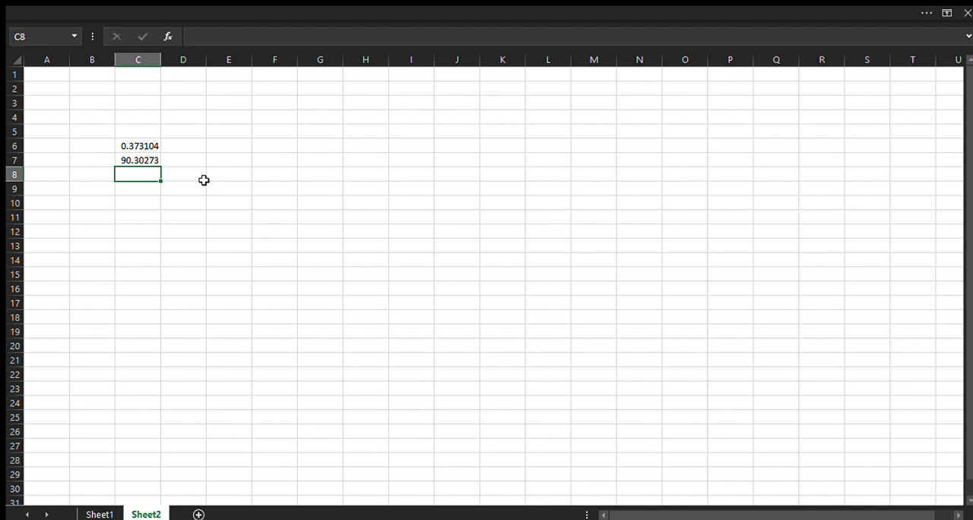
Enter the text "car" in cell C8 to recalculate the random numbers, and clear that cell again
type("cars")
key("BackSpace")
key("Return")
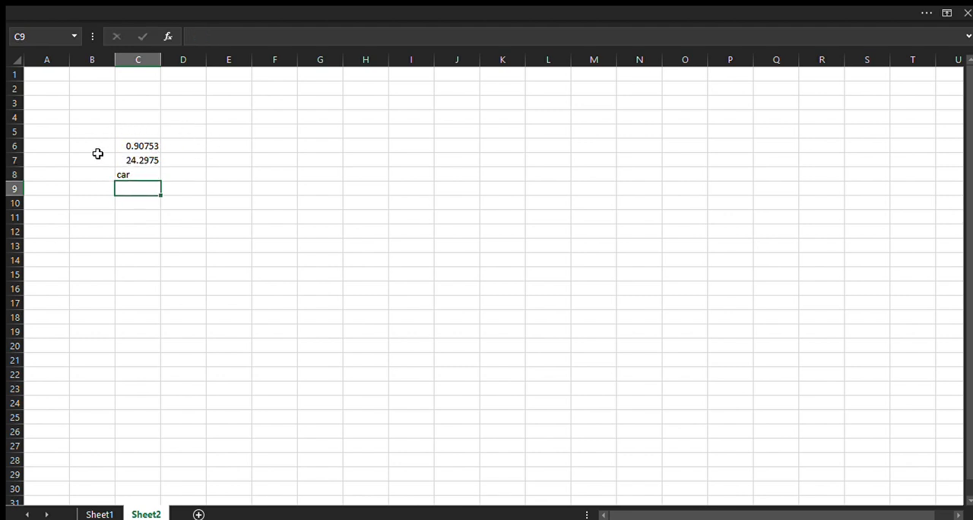
left_click(131, 175)
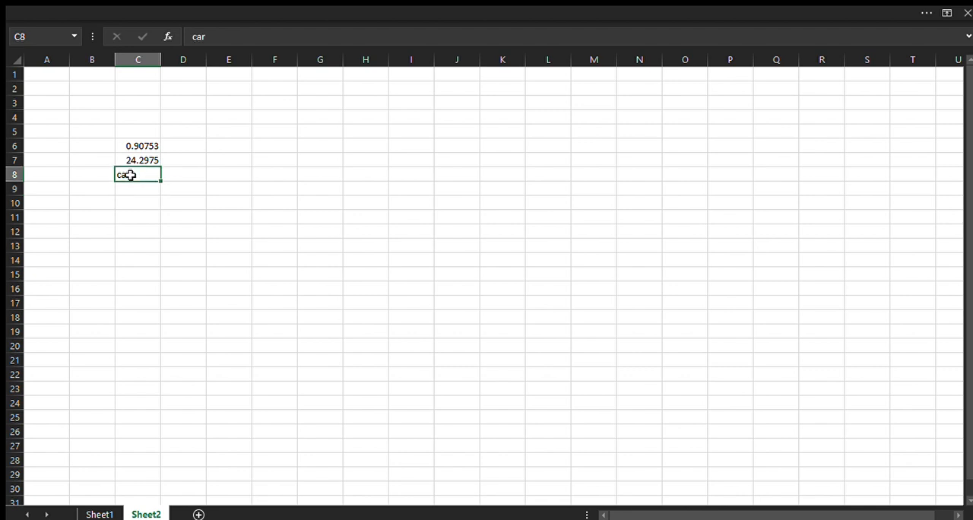
key("Delete")
key("Right")
key("Right")
key("Left")
key("Left")
key("Right")
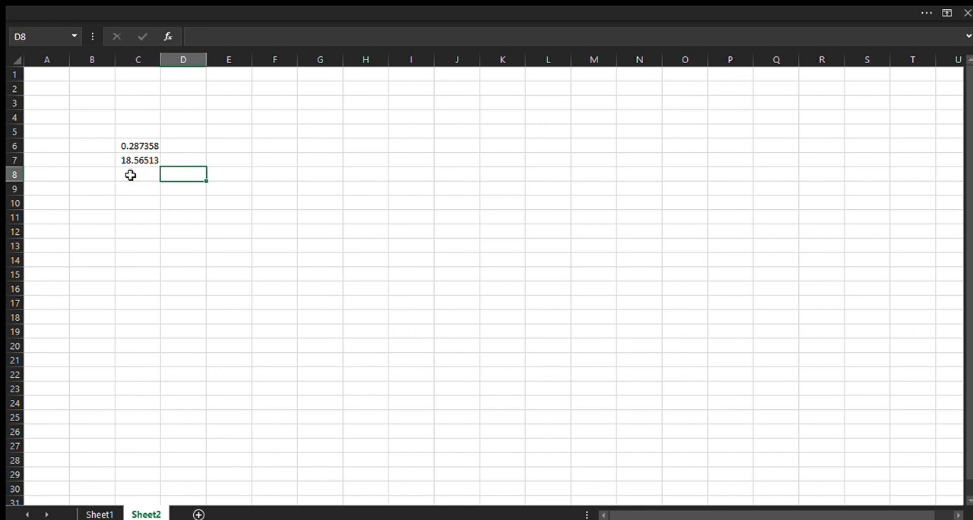
key("Left")
key("Left")
key("Right")
key("Right")
key("Right")
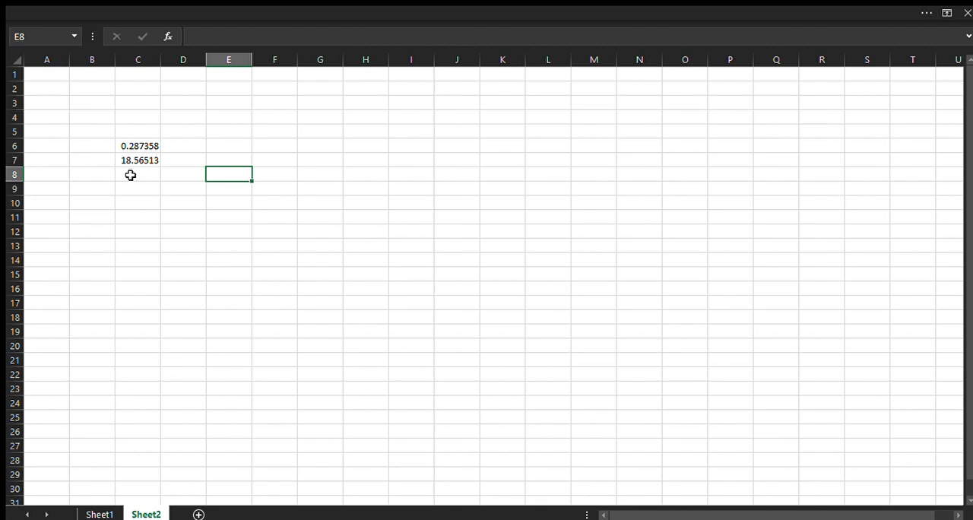
key("Left")
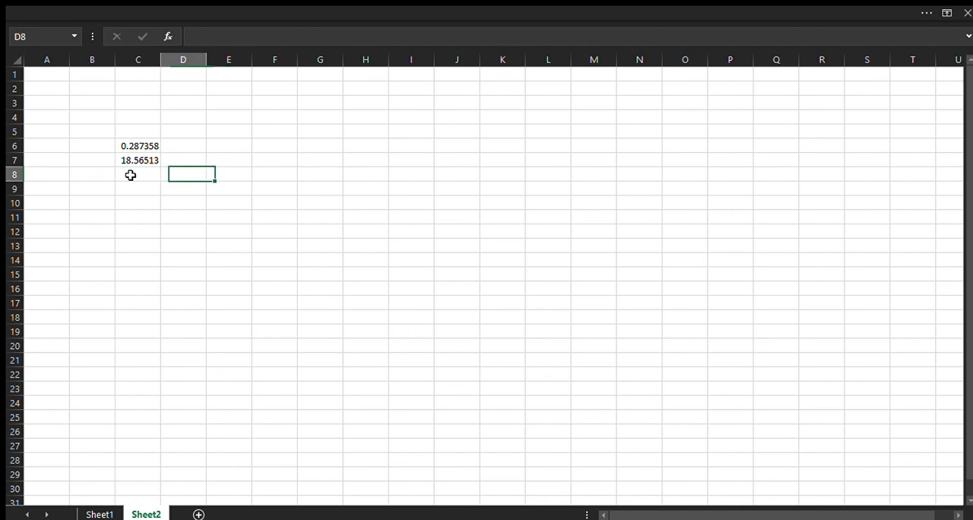
Enter the formula =INT(2.6) in cell C10 to reduce the decimal to an integer
key("Left")
key("Down")
key("Down")
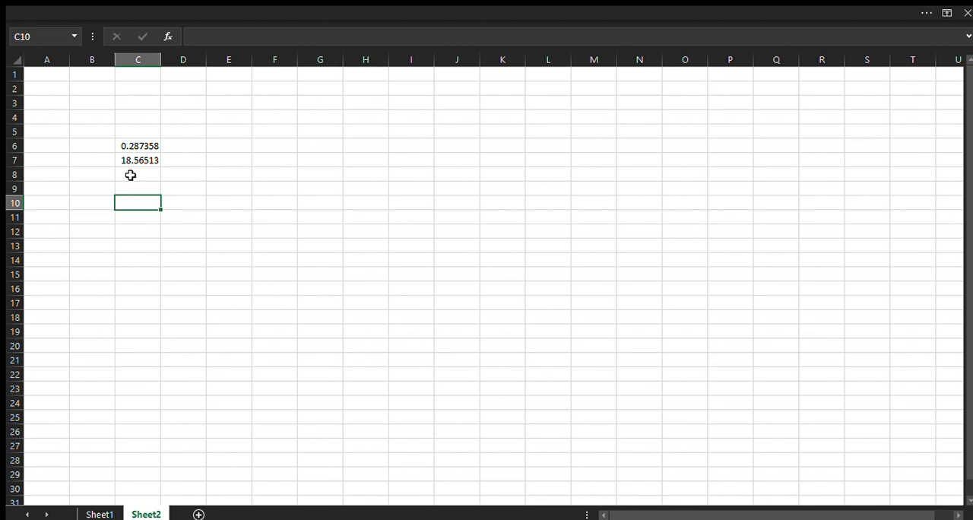
type("=INT")
type("(2.")
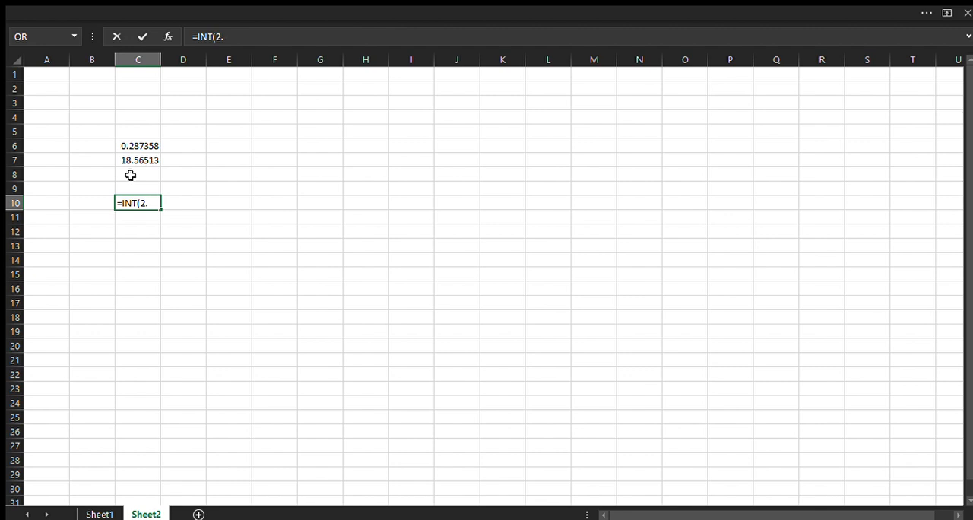
type("6)")
key("Return")
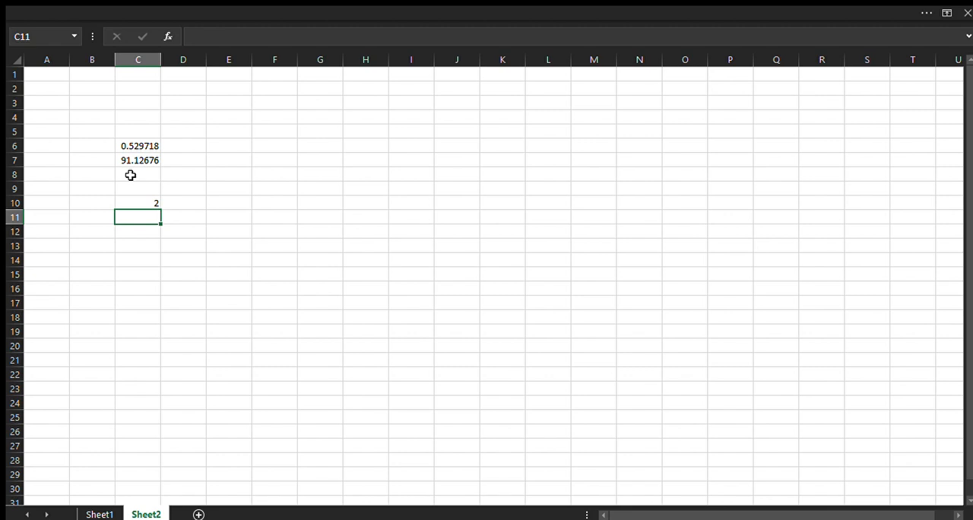
Enter the formula =INT((RAND()*100)) in cell D9 to generate a random whole number
key("Up")
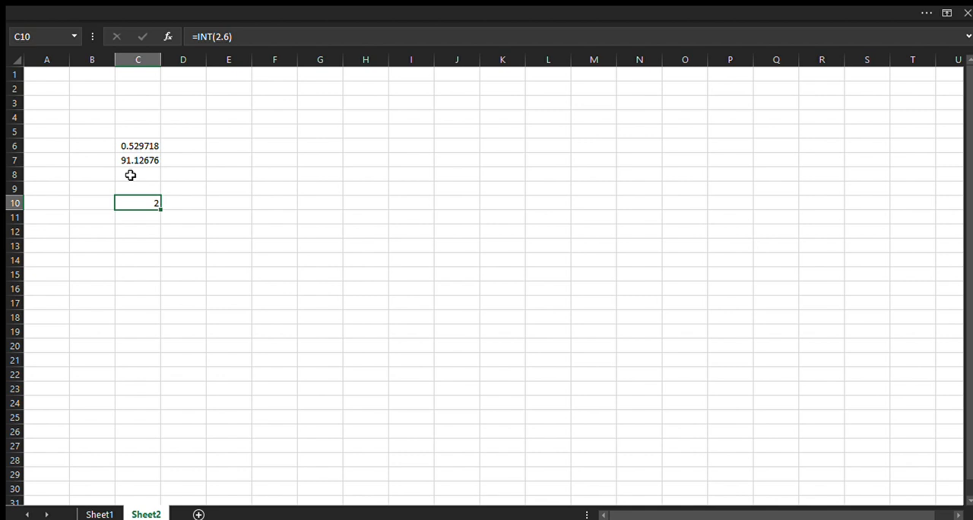
key("Up")
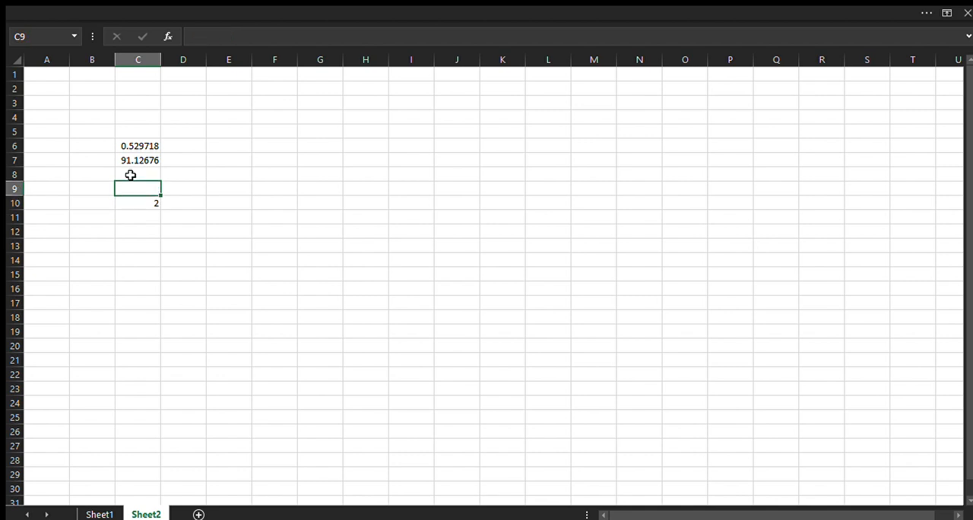
key("Up")
key("Right")
key("Down")
key("Up")
key("Down")
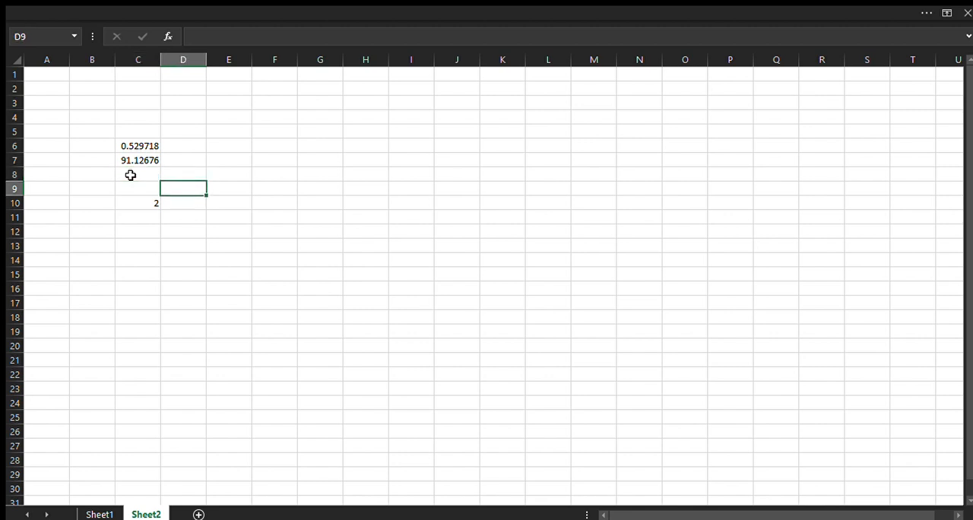
type("=Int((rand")
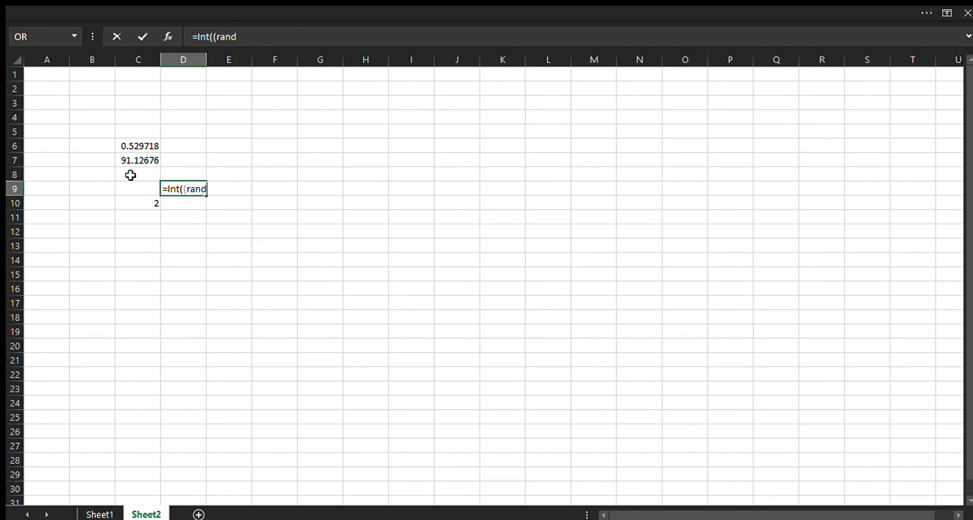
type("()*100))")
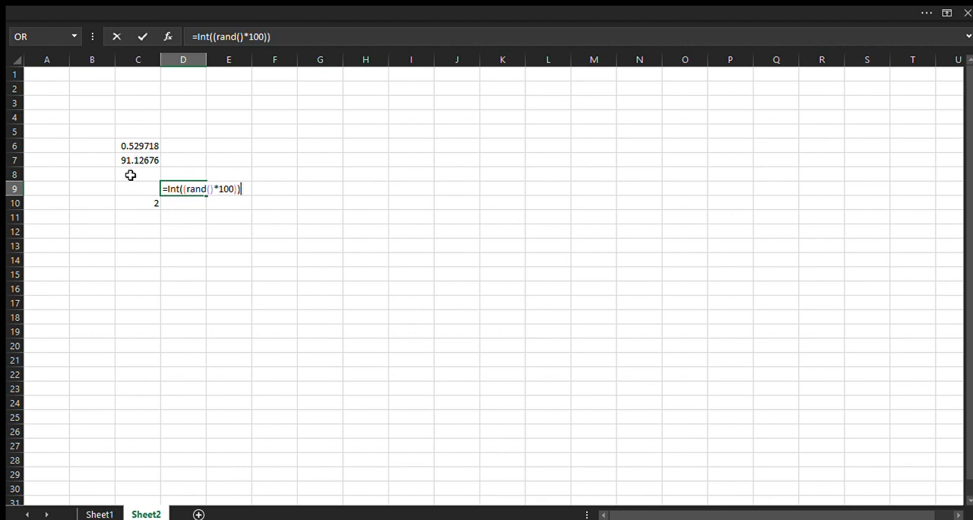
key("Return")
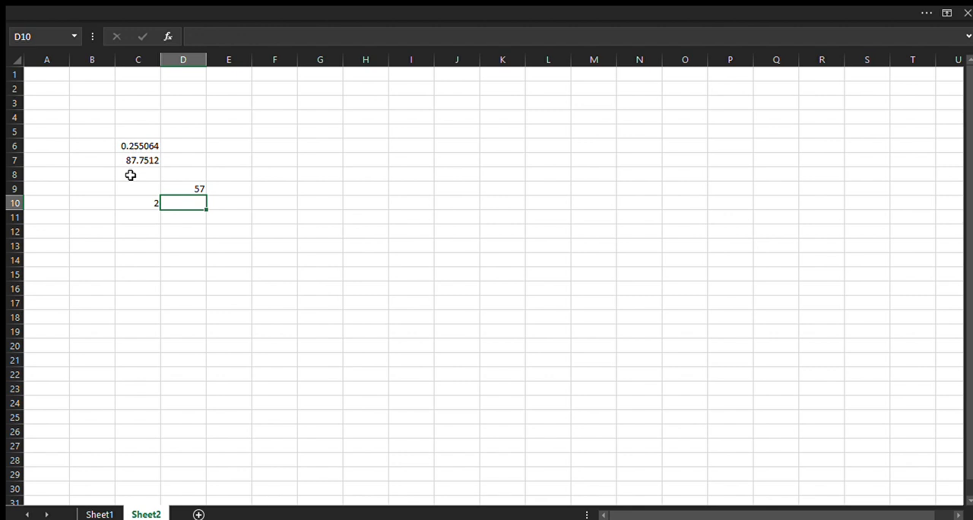
key("Up")
key("Up")
key("Up")
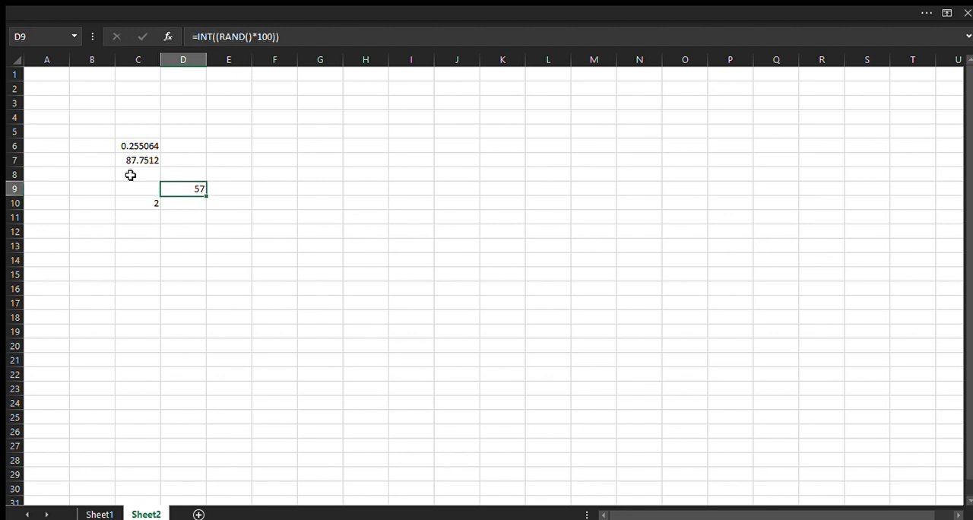
key("Down")
key("Down")
key("Down")
key("Down")
key("Down")
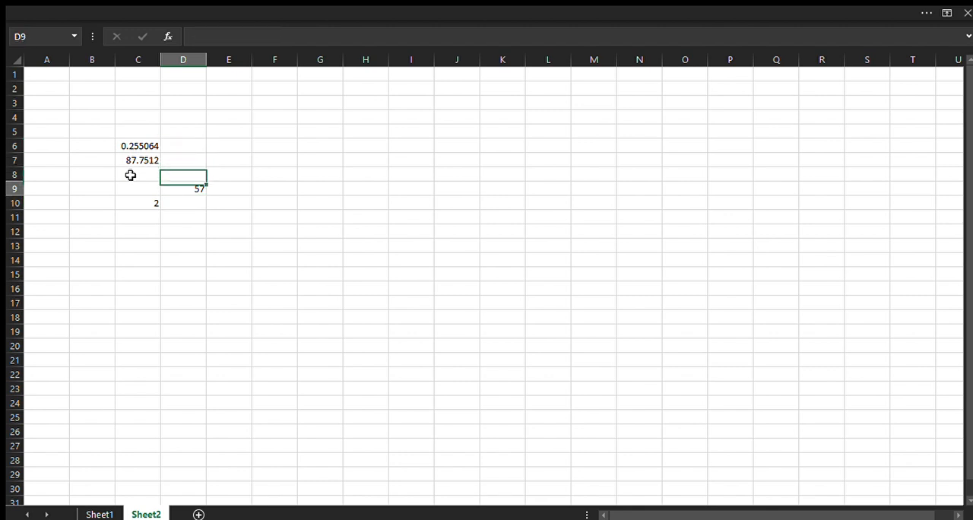
key("Right")
key("Right")
key("Right")
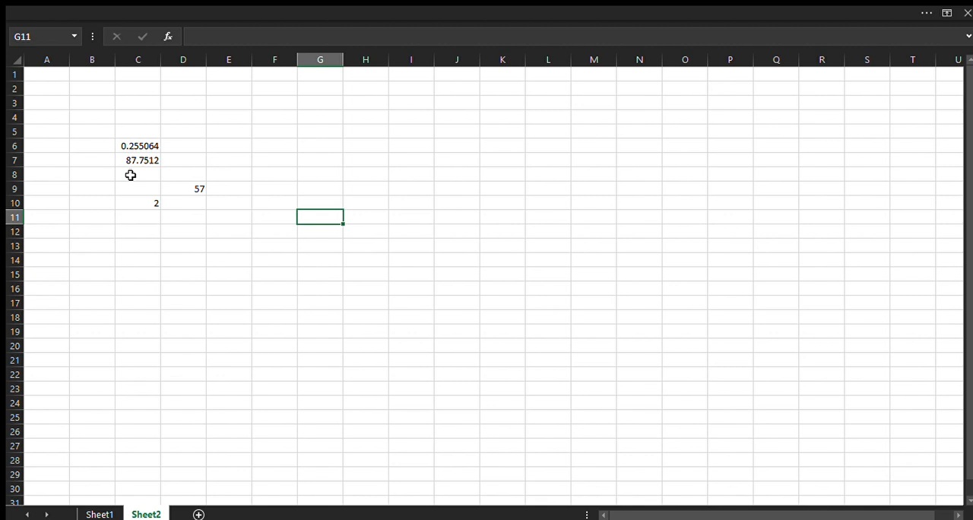
key("Left")
key("Left")
key("Left")
key("Left")
key("Left")
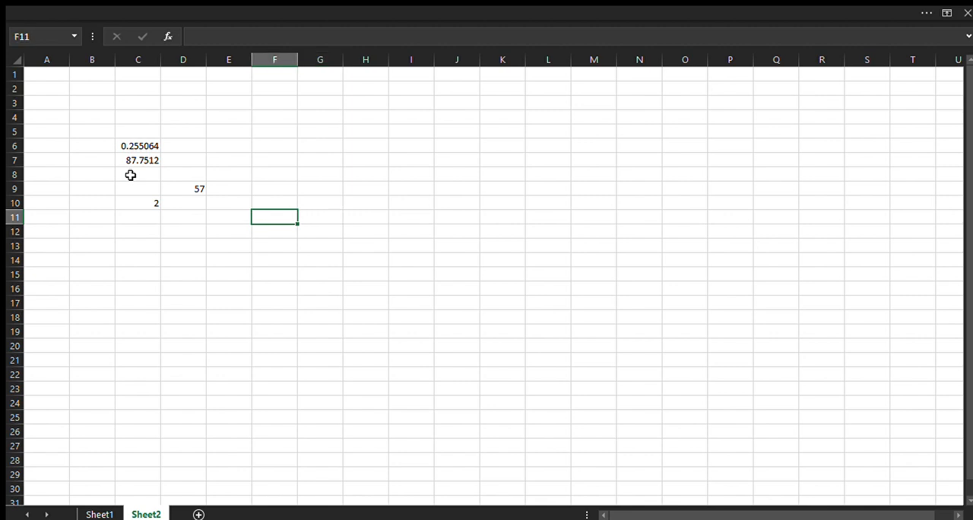
key("Right")
key("Right")
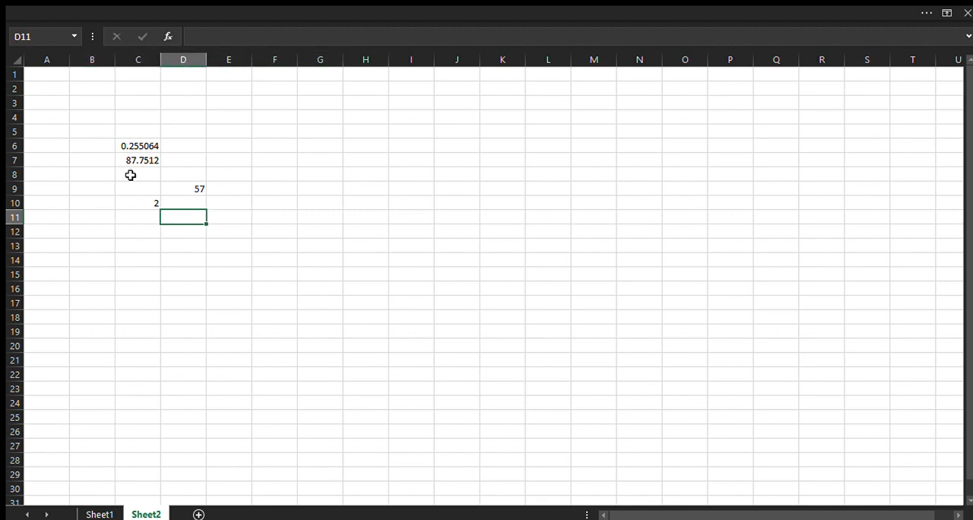
key("Down")
key("Down")
key("Down")
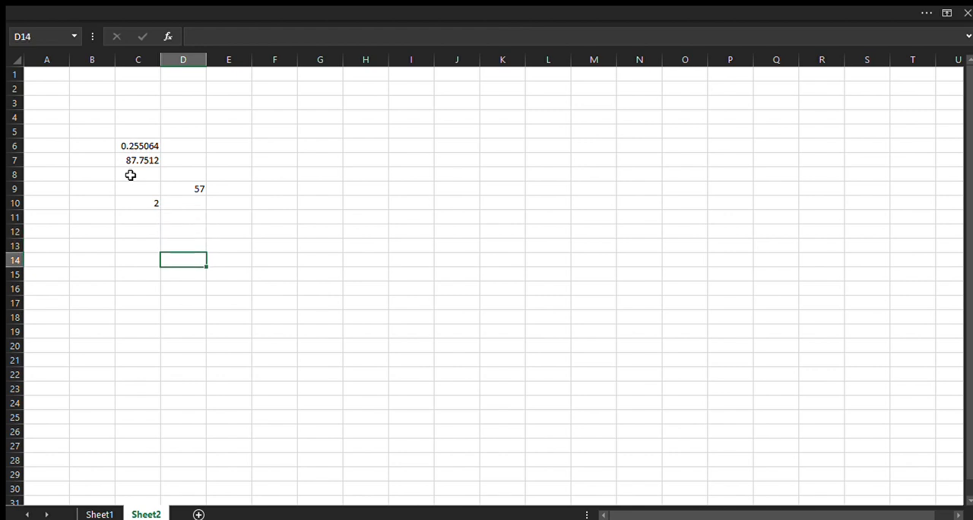
Clear the contents of the range C6:D11 to remove all the example formulas
left_click_drag(126, 144, 181, 214)
key("Delete")
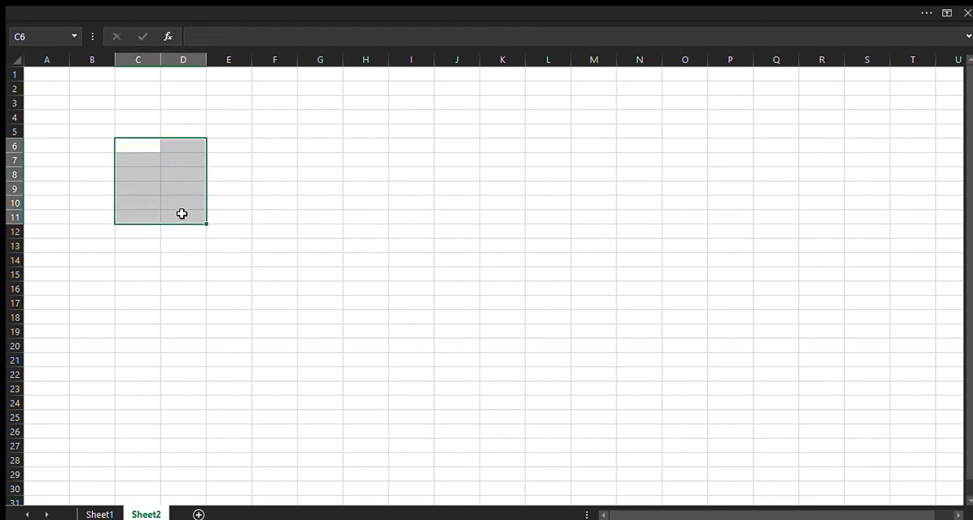
Generate a 10-row by 8-column block of random integers from 0 to 1000 in cell C7 with =RANDARRAY(10,8,0,1000,TRUE)
key("Down")
key("Down")
key("Up")
type("=")
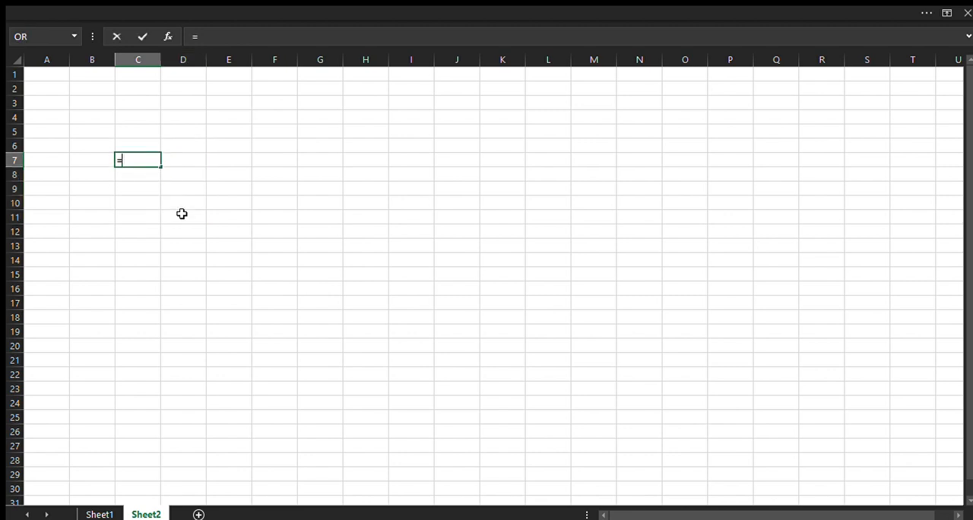
type("rand")
double_click(167, 189)
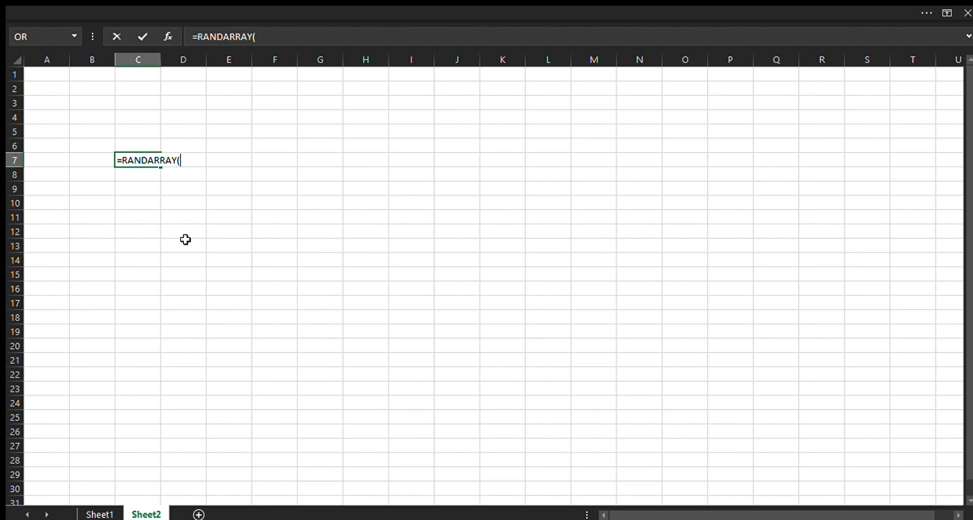
type("10")
type(",8,")
type("0,1000")
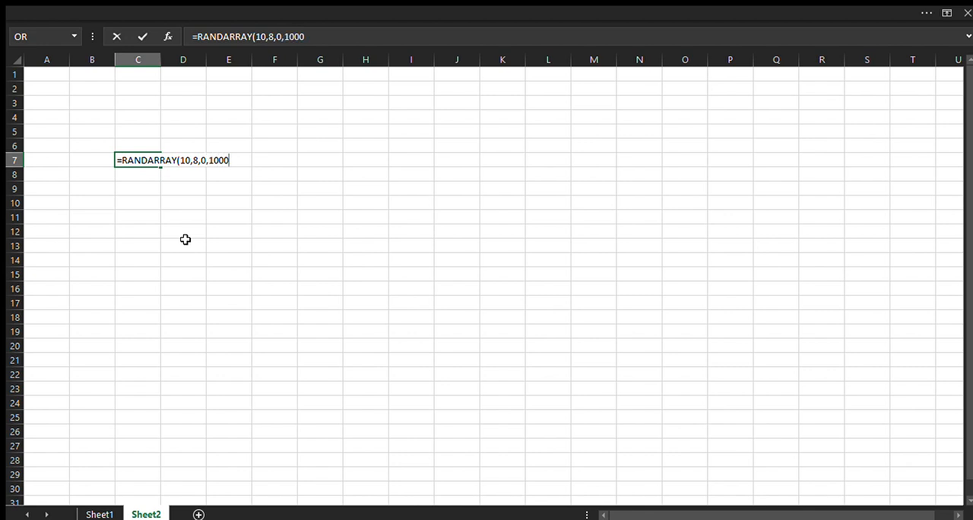
type(",")
type("TRUE")
type(")")
key("Return")
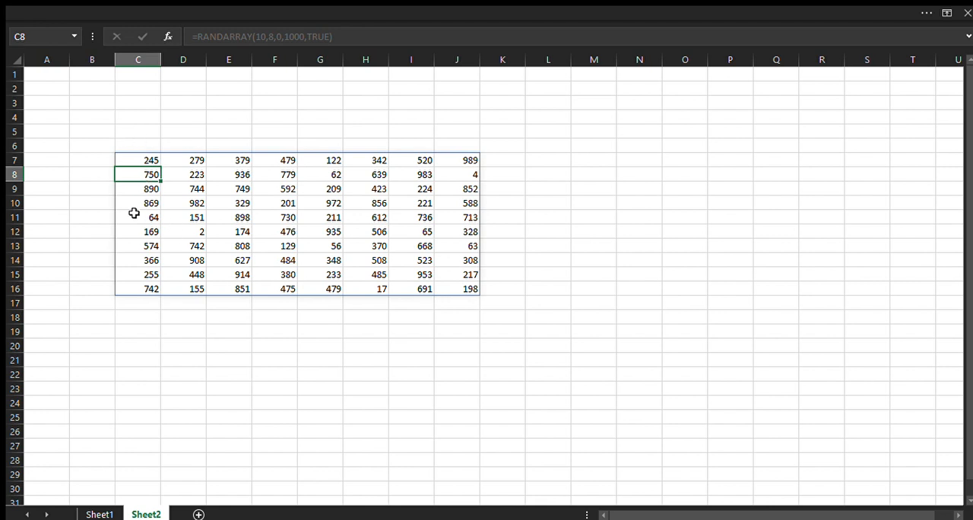
left_click(132, 160)
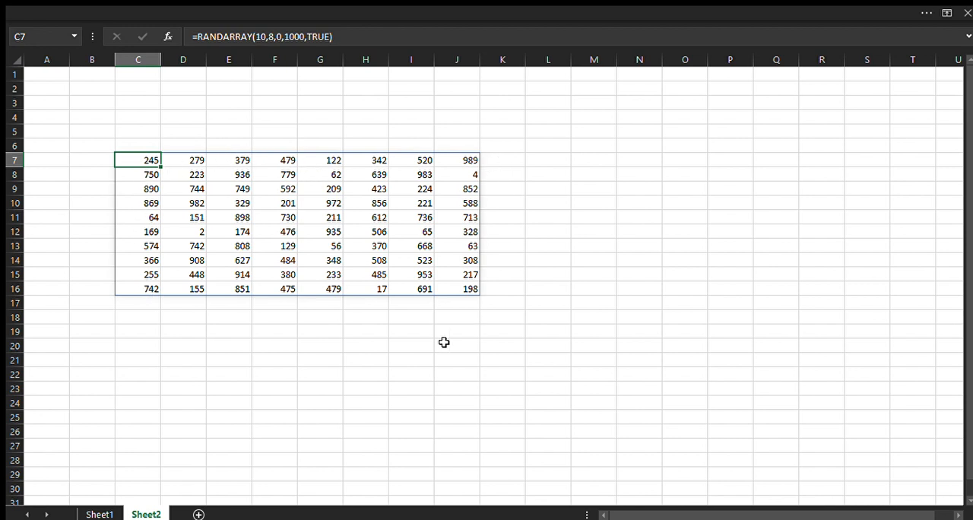
Generate a 10-row by 8-column block of random decimals from 0 to 1000 in cell C20 with =RANDARRAY(10,8,0,1000,FALSE)
left_click(134, 347)
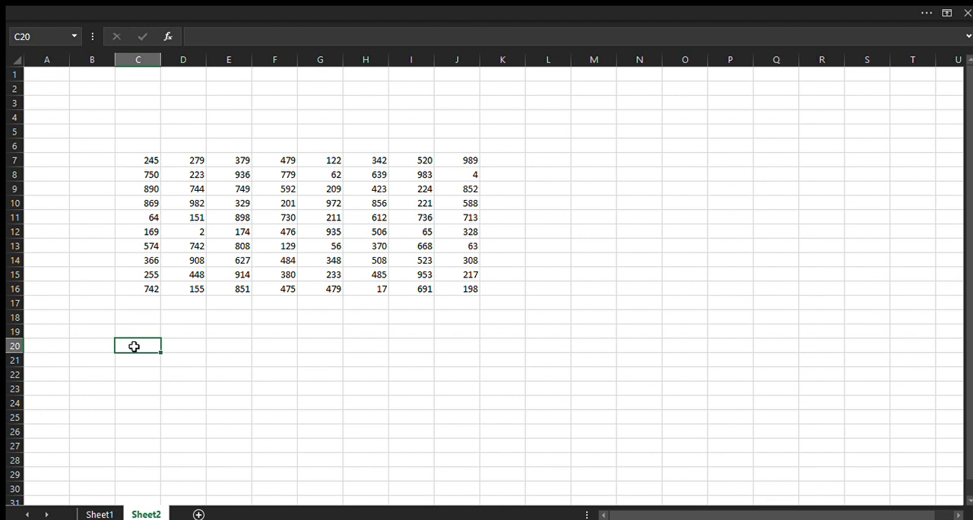
type("=rand")
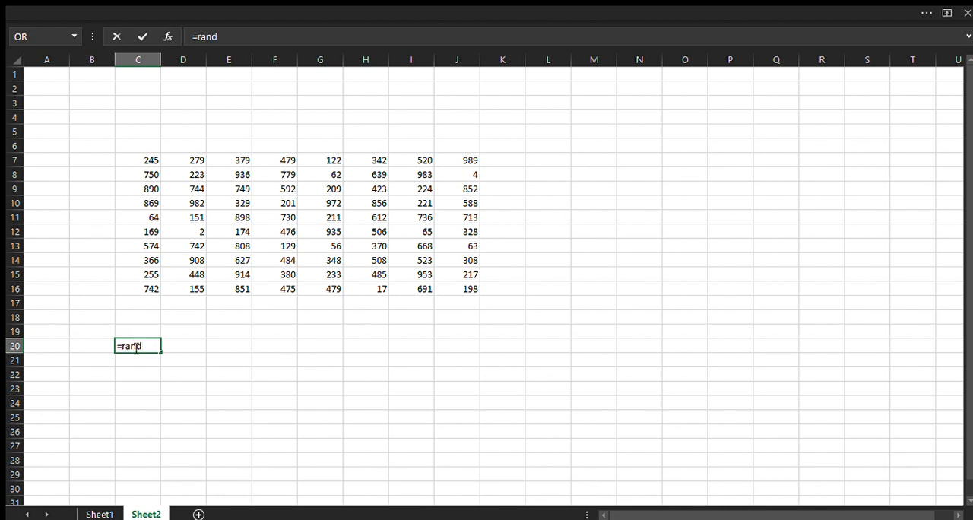
key("Tab")
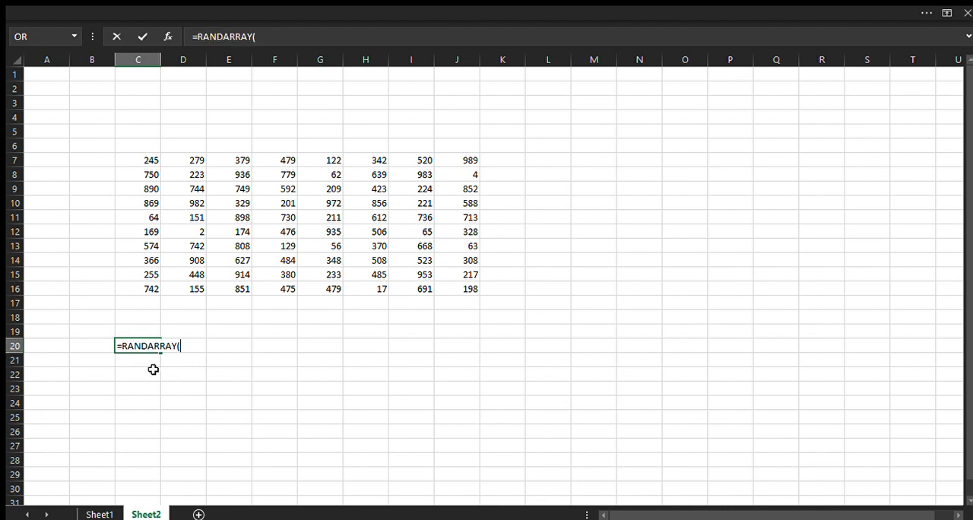
type("10,8,0,100")
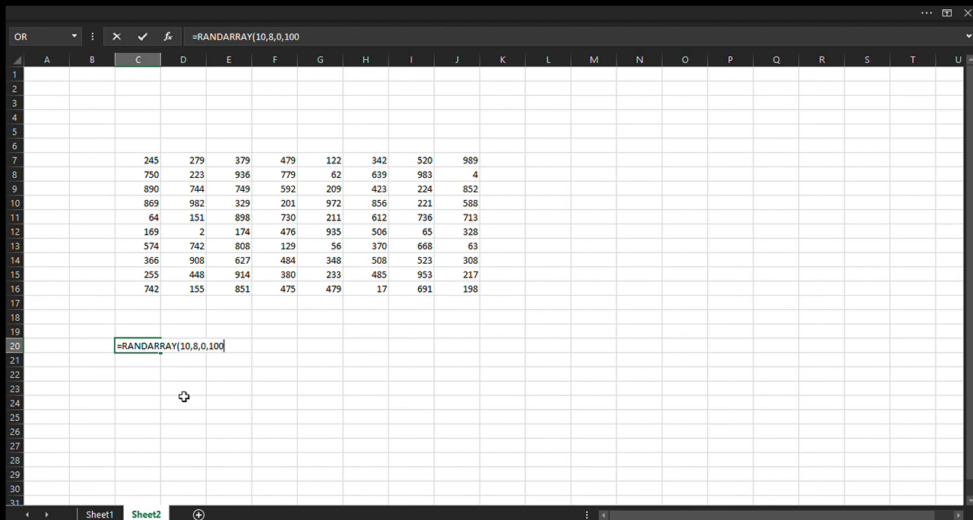
type("0,FALSE)")
key("Return")
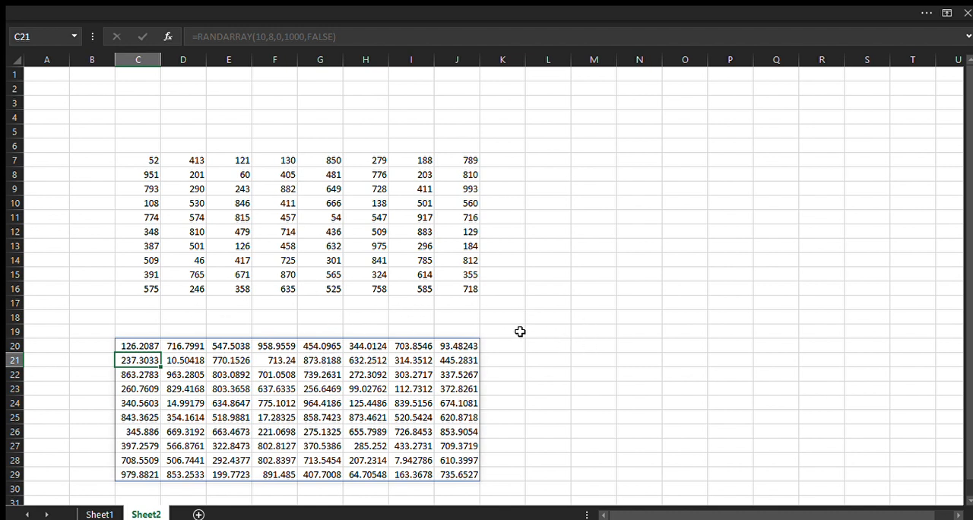
Enter the text "car" in cell L17 to recalculate both random arrays
left_click(557, 298)
type("car")
key("Return")
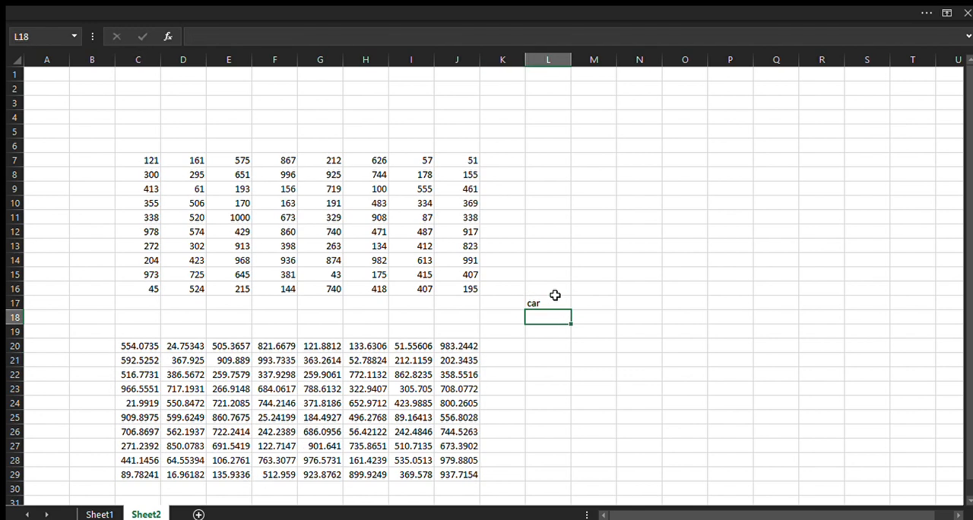